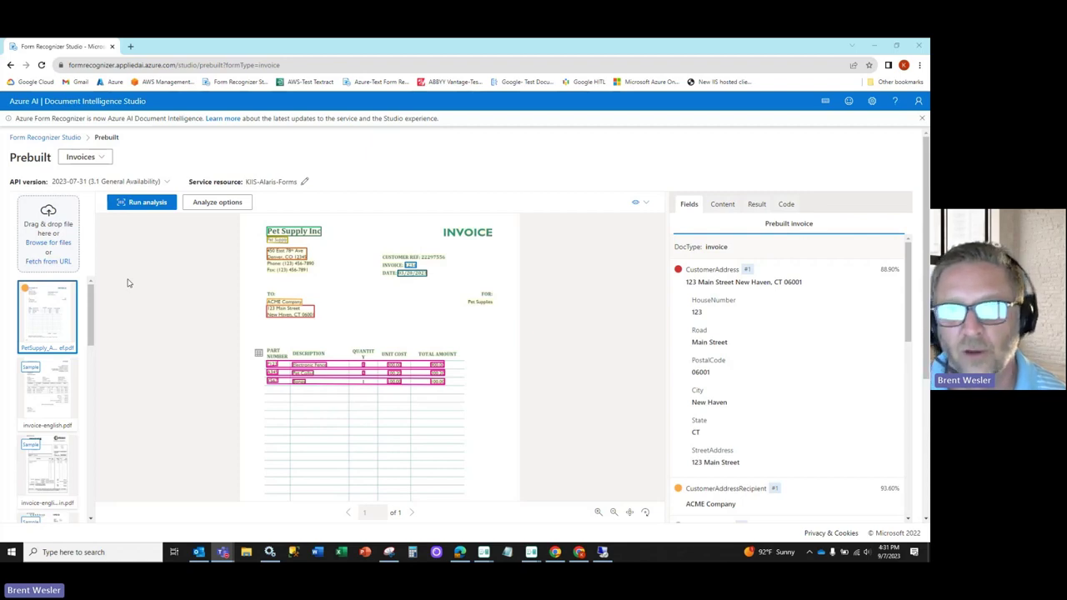
# Return to the Form Recognizer Studio home page and scroll down to the prebuilt models.
pyautogui.click(68, 139)
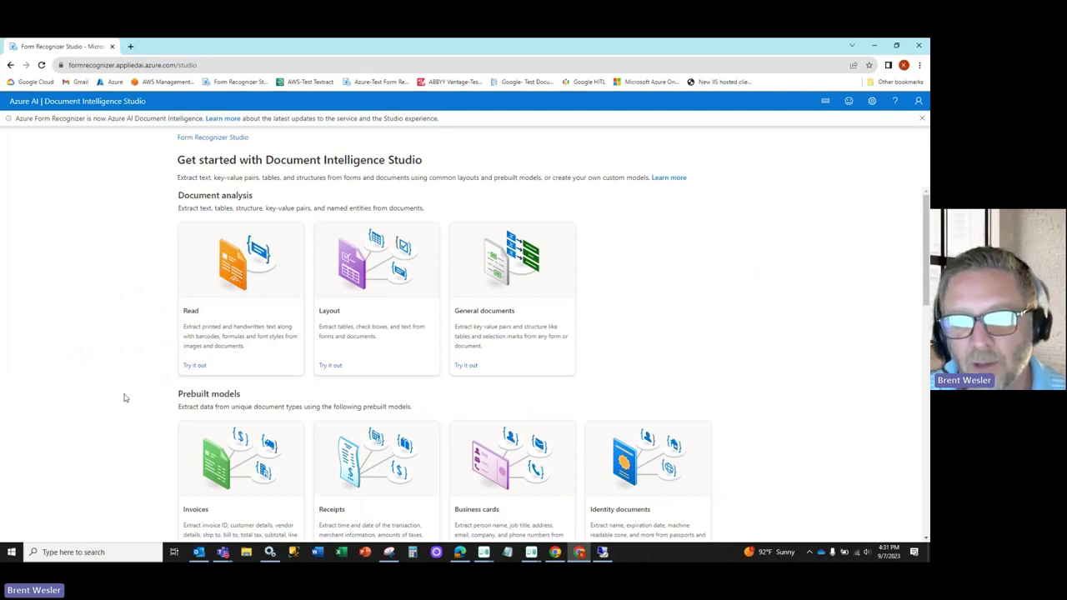
pyautogui.scroll(-3, 124, 397)
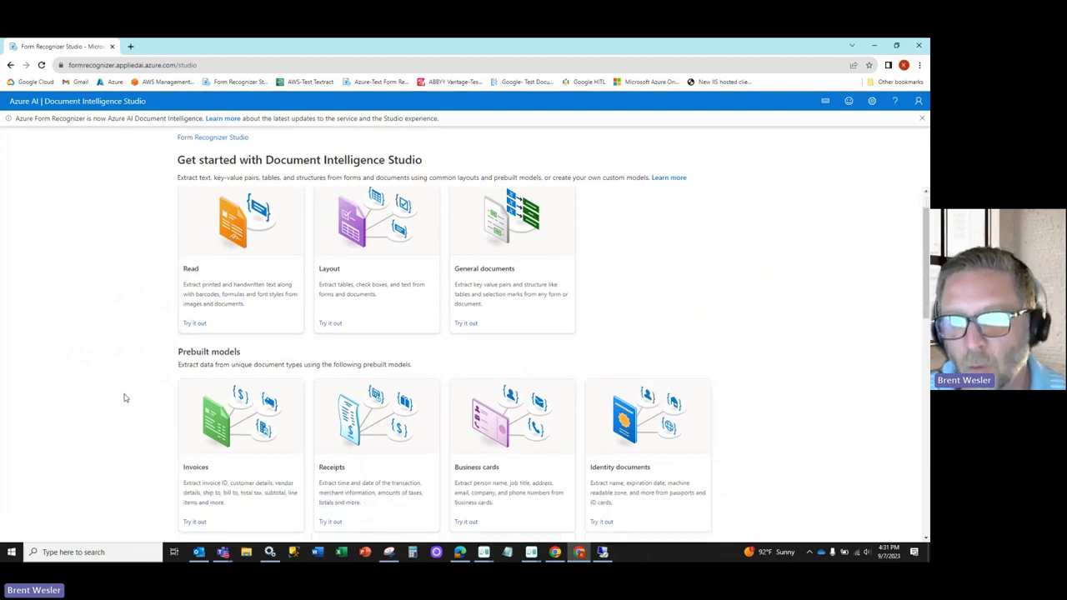
# Open the prebuilt Invoices model and load PetSupply_APInvoice_custref.pdf.
pyautogui.click(229, 396)
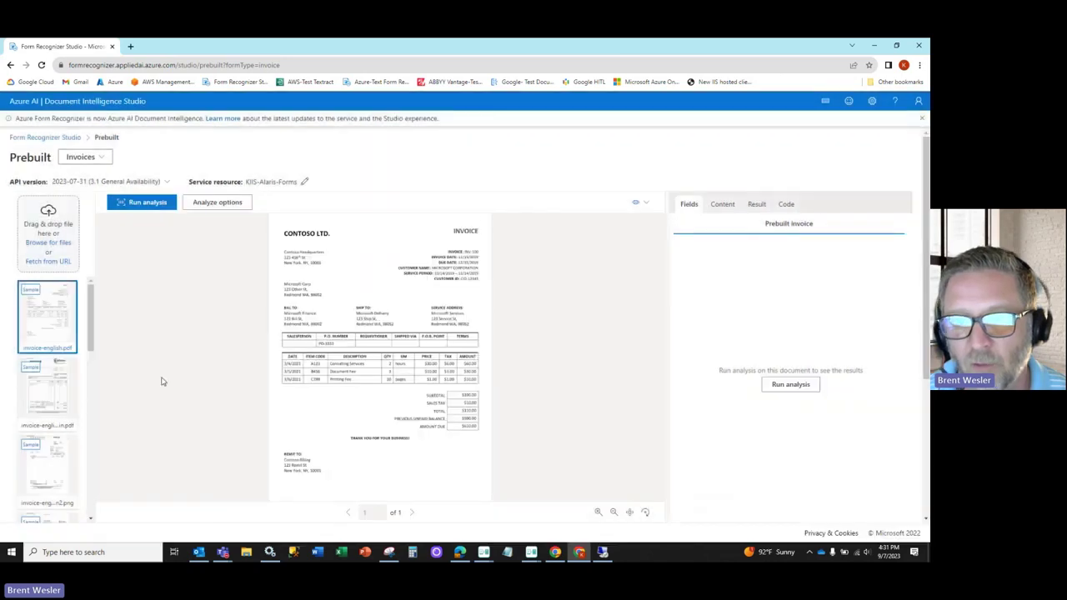
pyautogui.click(56, 247)
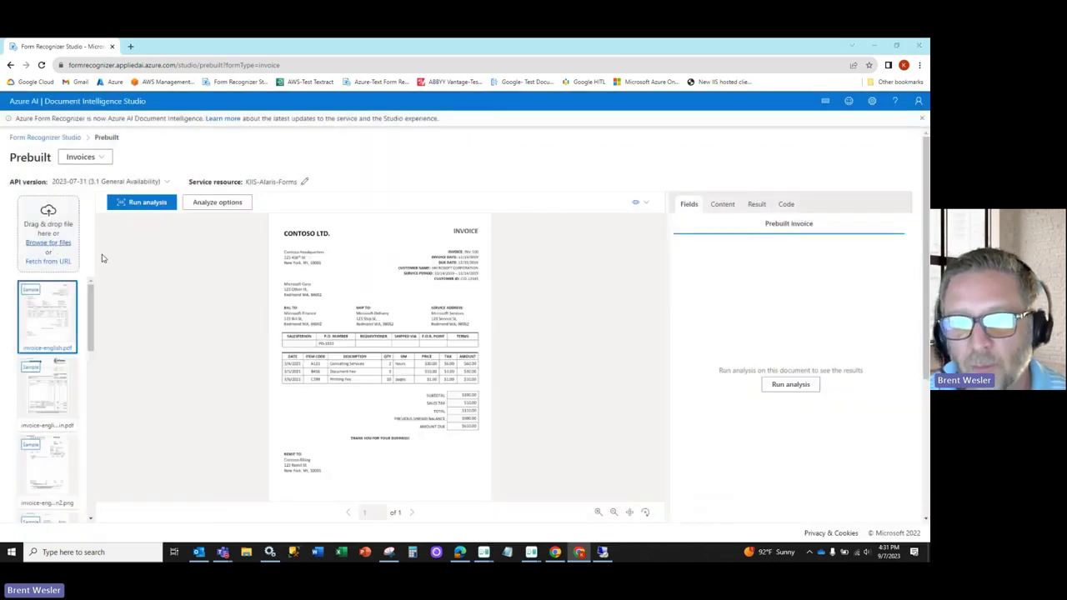
pyautogui.click(201, 120)
pyautogui.doubleClick(201, 121)
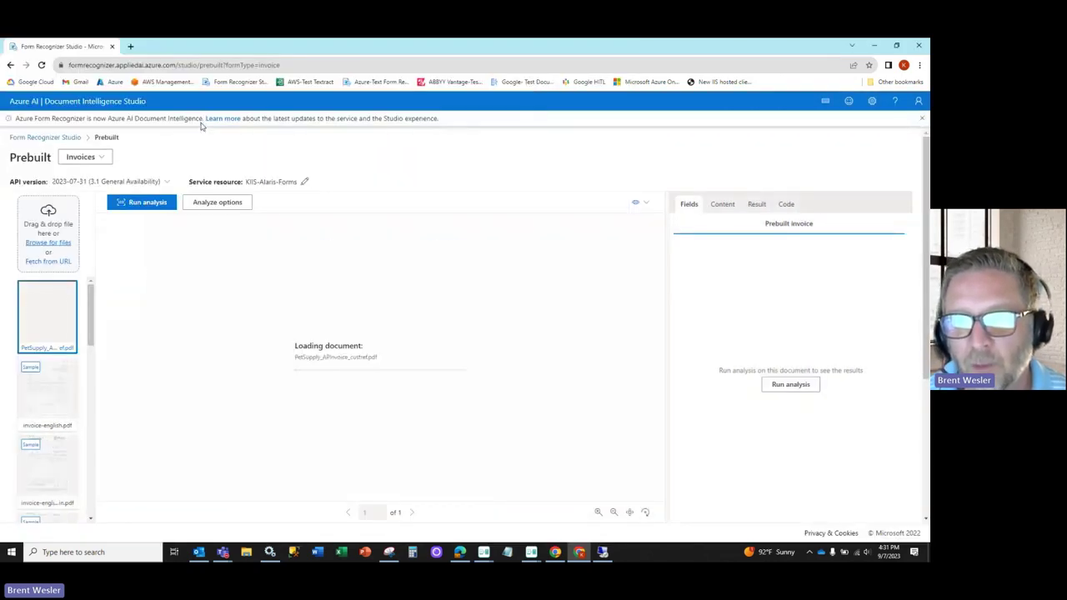
# Run the analysis and review the extracted fields, including the three items and total USD 1200.2.
pyautogui.scroll(2, 410, 277)
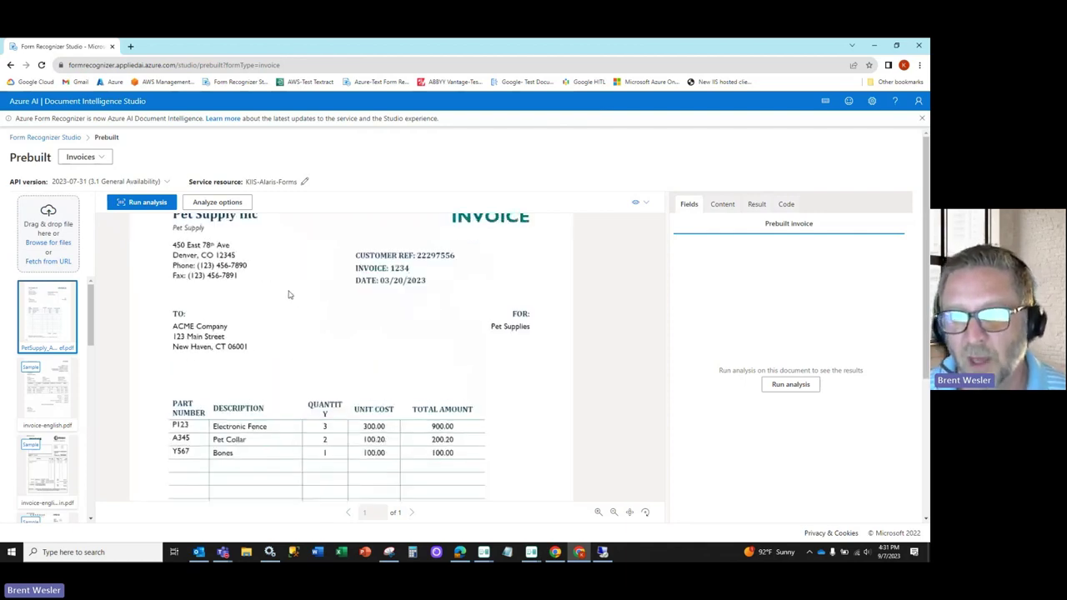
pyautogui.click(155, 203)
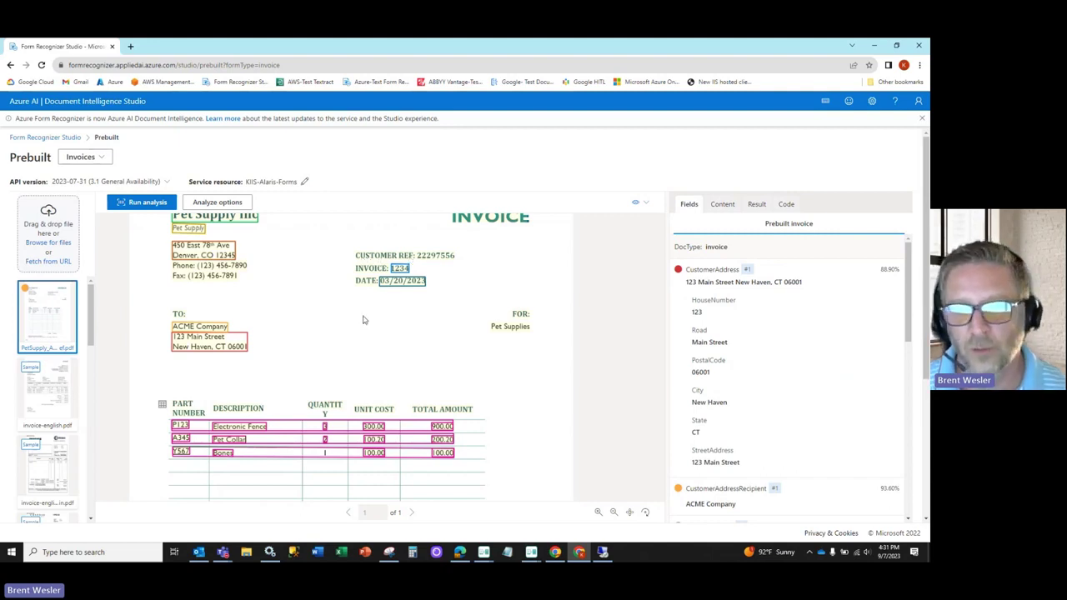
pyautogui.scroll(-3, 738, 353)
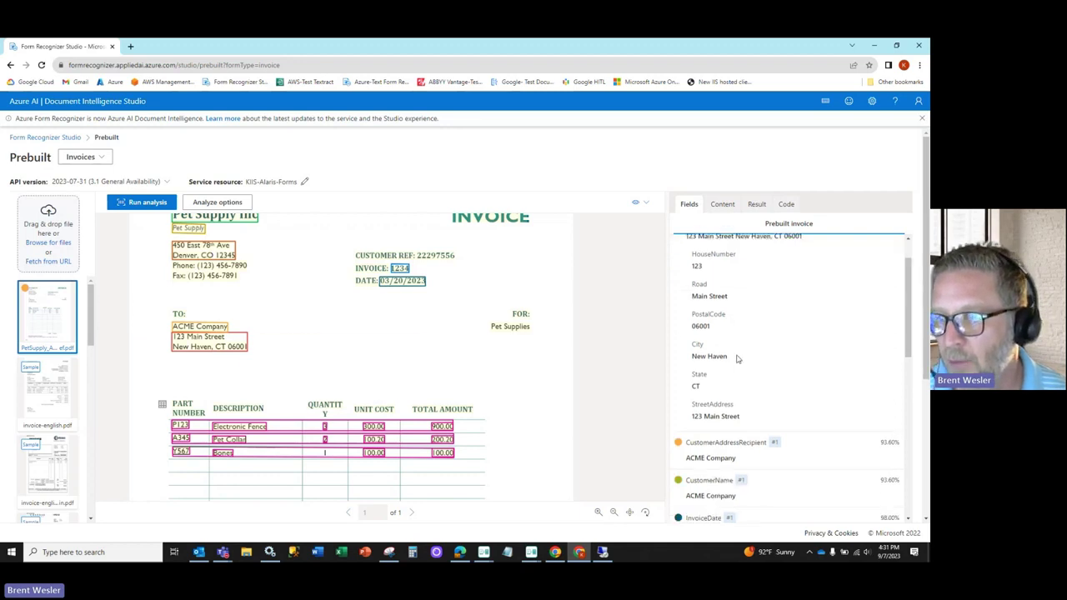
pyautogui.scroll(-2, 737, 359)
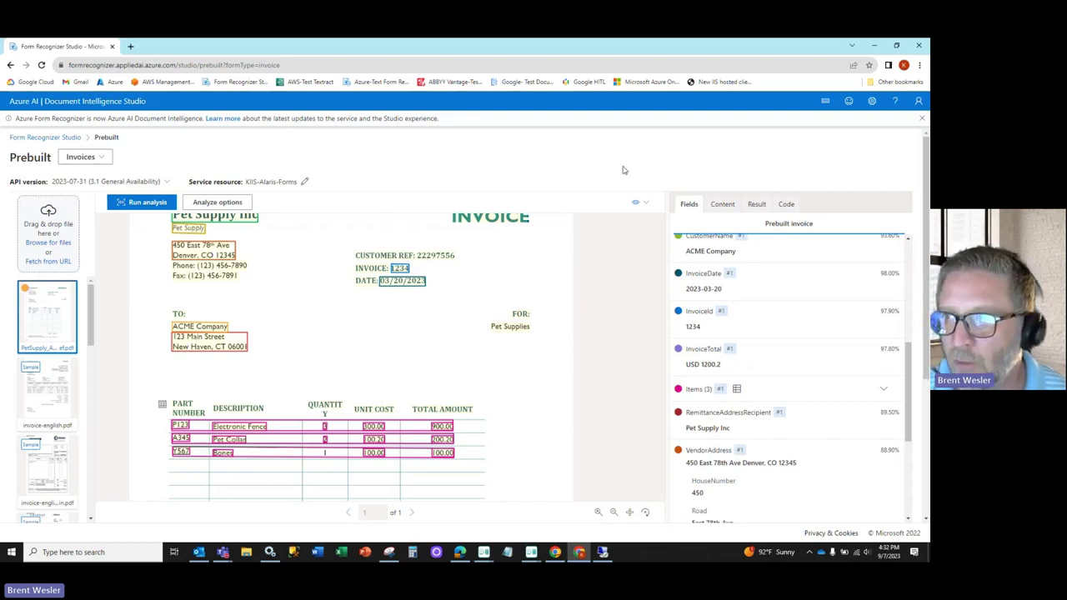
# Bring back Setup data and open the AP Invoices-Line Items Azure Advanced Mapping job's properties.
pyautogui.click(873, 45)
pyautogui.moveTo(483, 554)
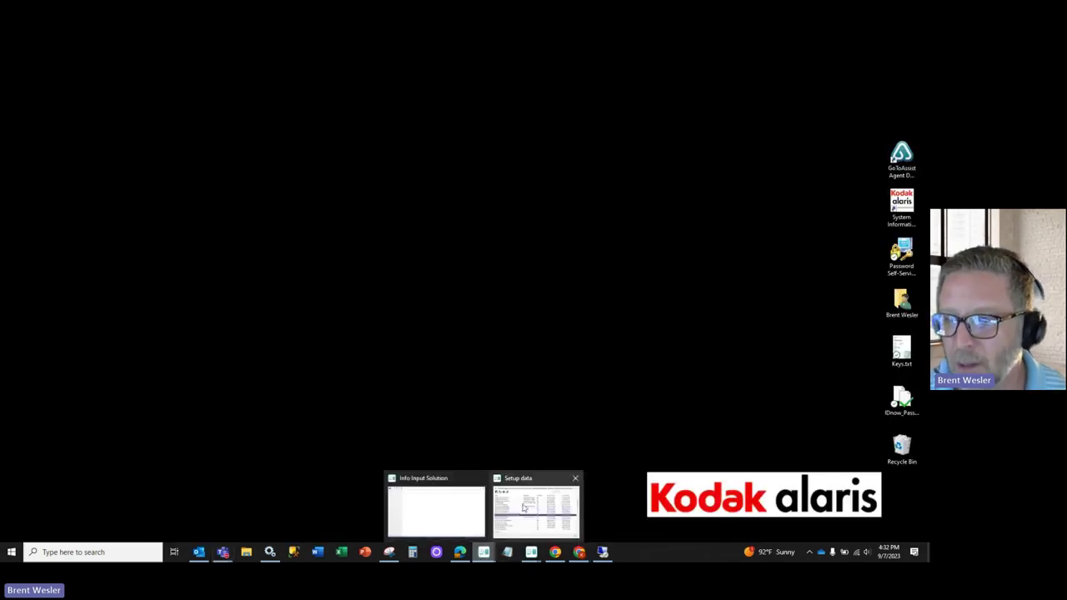
pyautogui.click(525, 508)
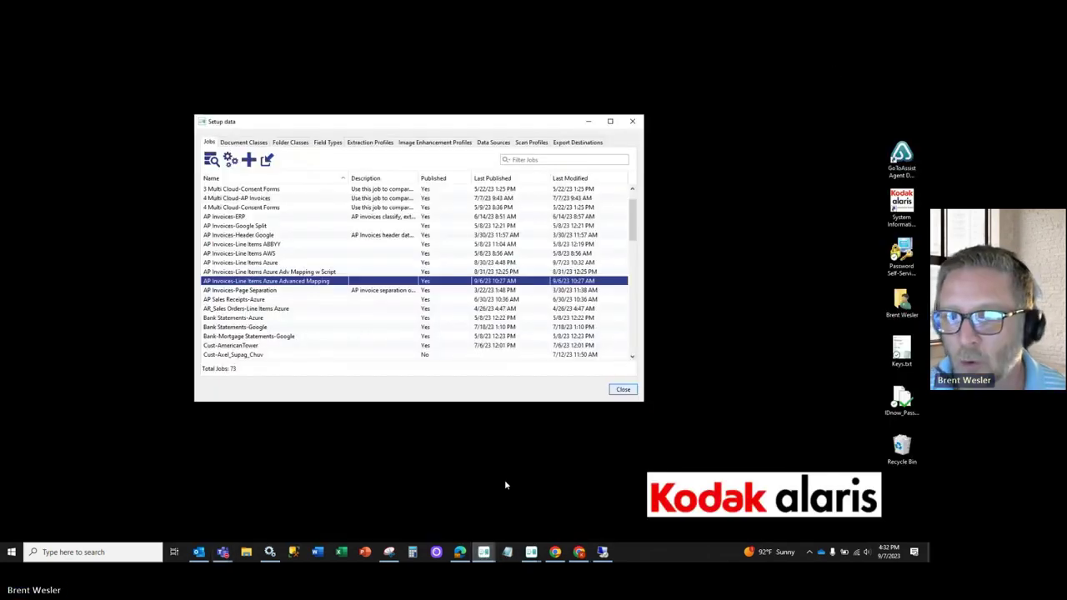
pyautogui.doubleClick(293, 284)
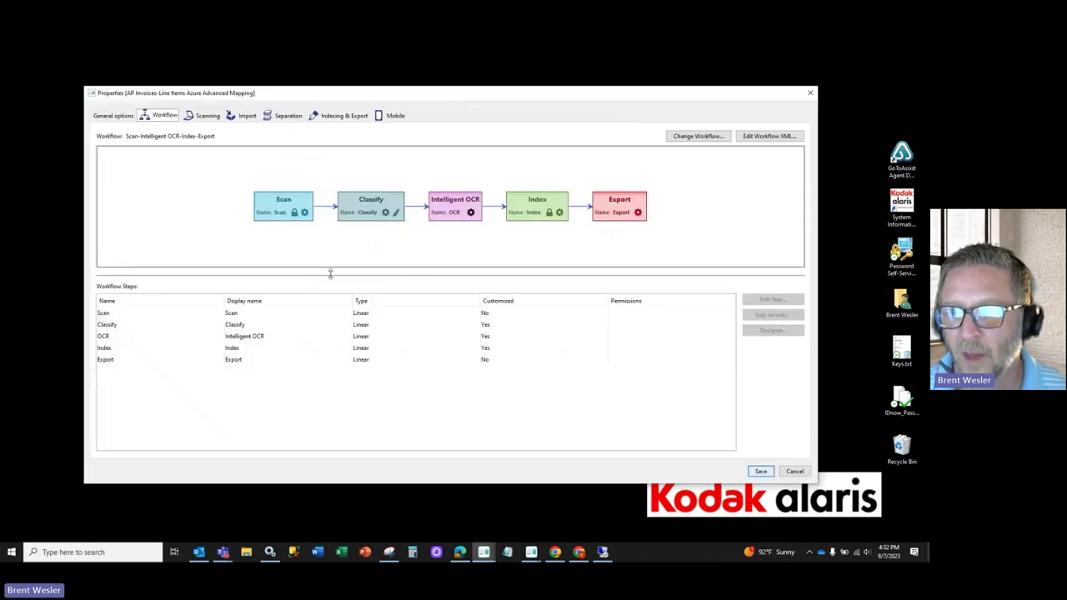
# Show the Intelligent OCR step's mappings, keeping the KA-Microsoft Azure Invoices extraction profile.
pyautogui.click(471, 213)
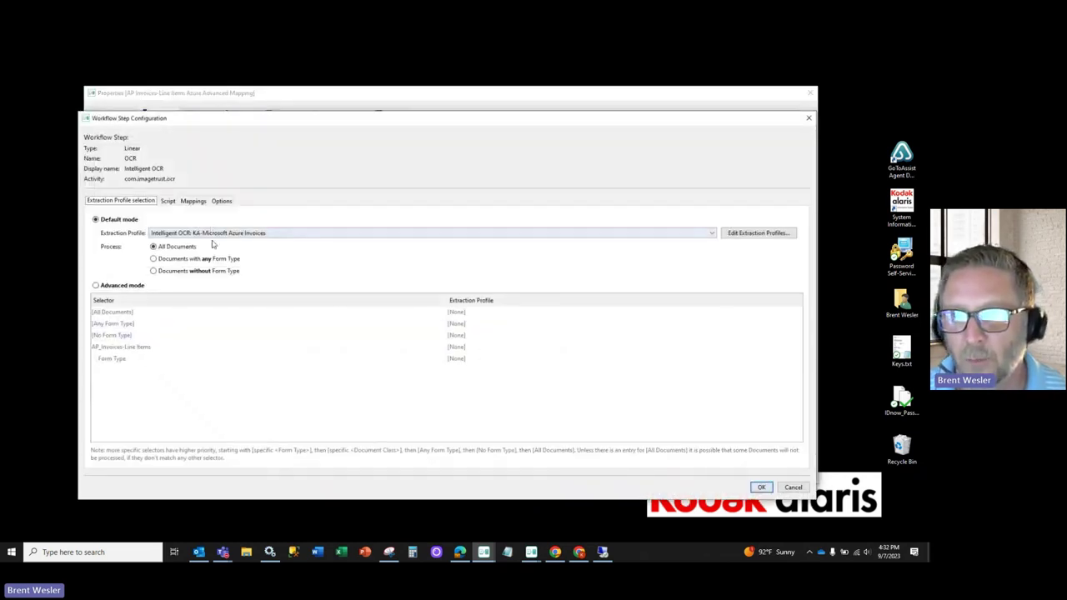
pyautogui.click(227, 234)
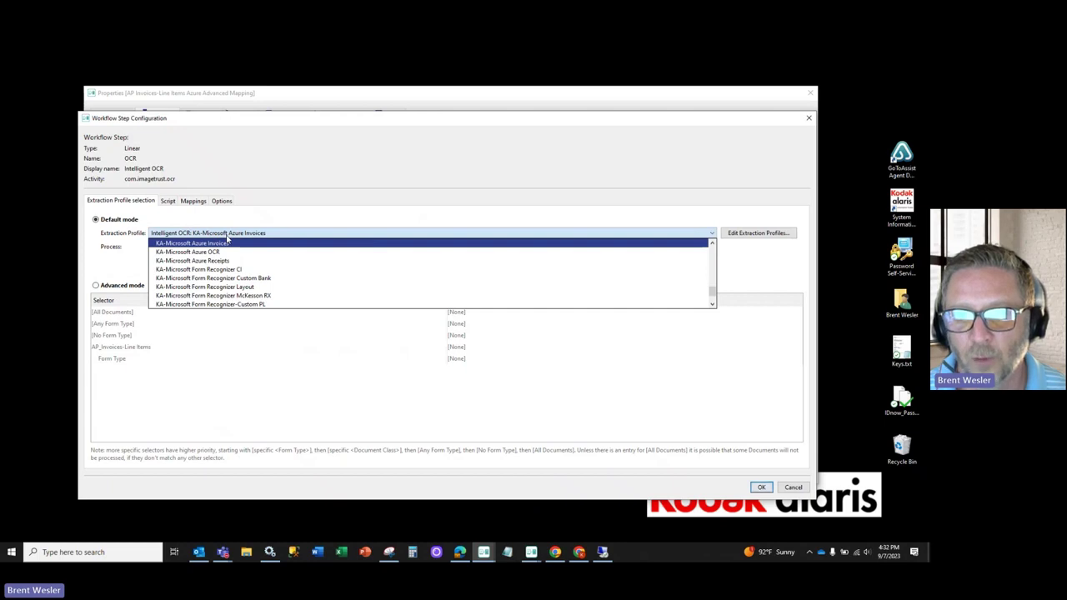
pyautogui.click(192, 205)
pyautogui.click(193, 202)
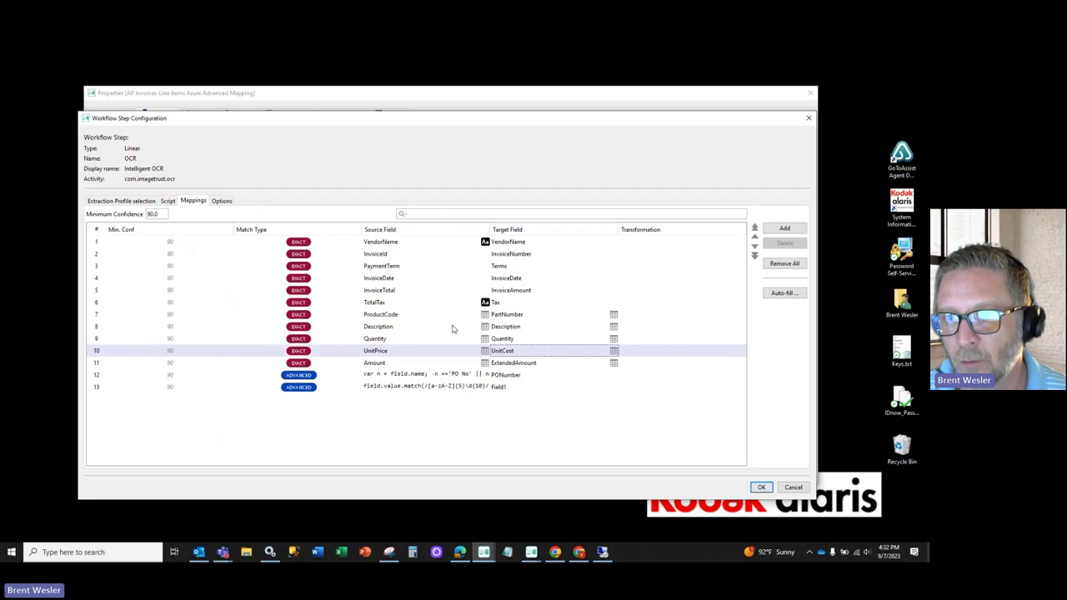
# Browse the Azure source fields for the VendorName mapping, leaving it unchanged.
pyautogui.click(466, 242)
pyautogui.click(484, 242)
pyautogui.moveTo(485, 260); pyautogui.dragTo(486, 355)
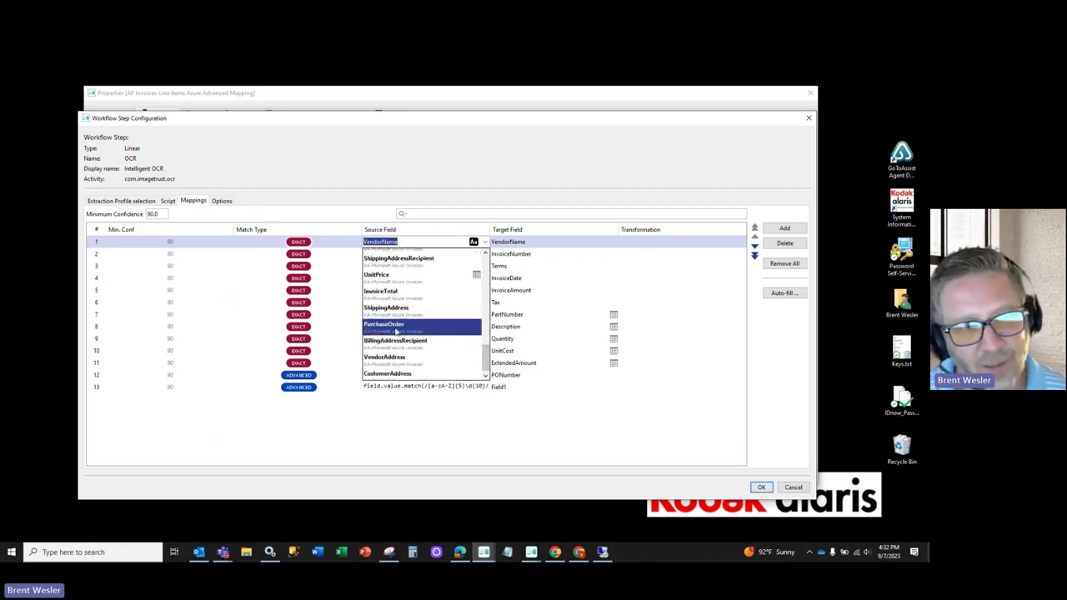
pyautogui.click(397, 450)
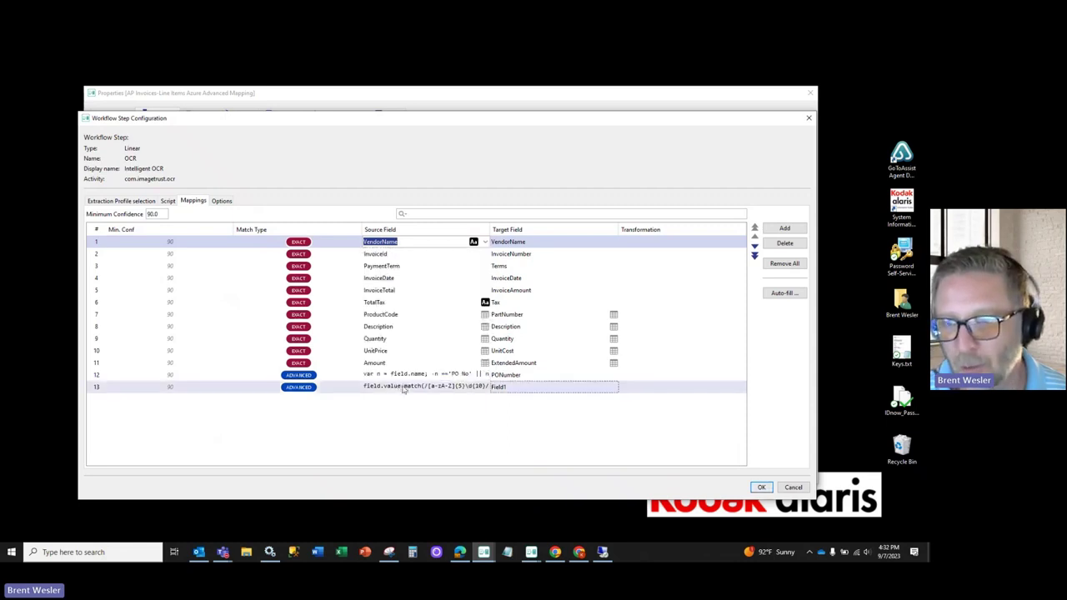
# Keep ADVANCED as the PONumber row's match type and start editing its script.
pyautogui.click(379, 376)
pyautogui.click(301, 376)
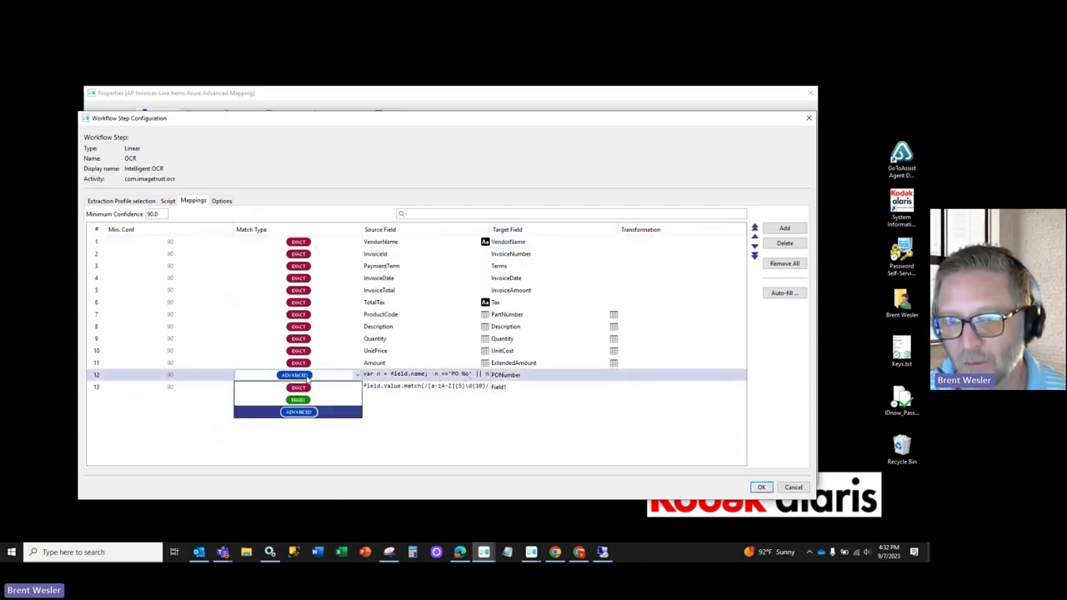
pyautogui.click(426, 419)
pyautogui.click(477, 377)
# Review the PONumber script that matches Customer Ref, then cancel the editor unchanged.
pyautogui.click(485, 375)
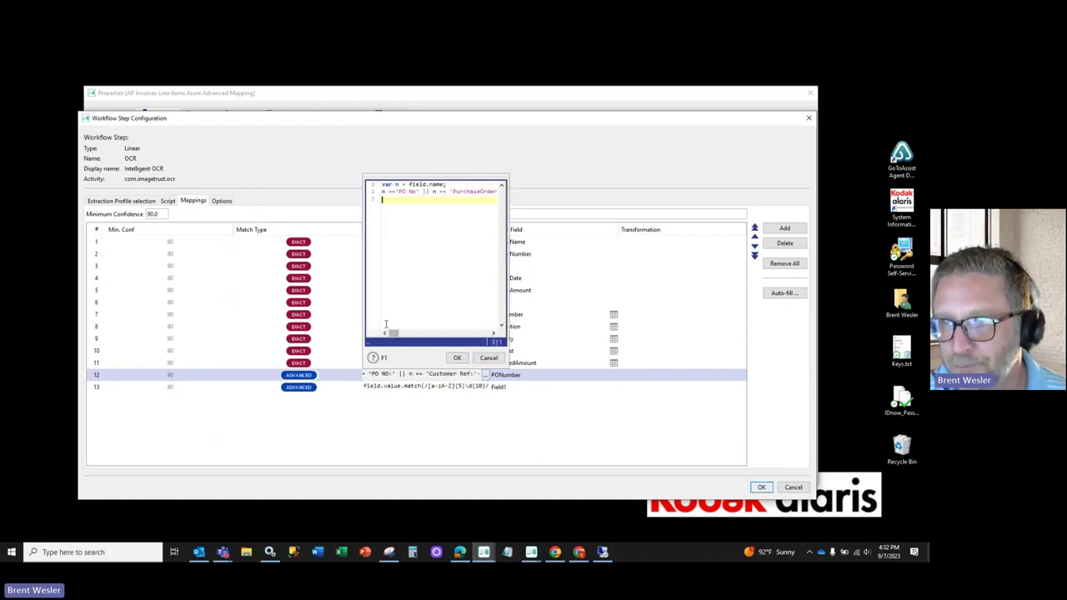
pyautogui.moveTo(395, 334); pyautogui.dragTo(425, 337)
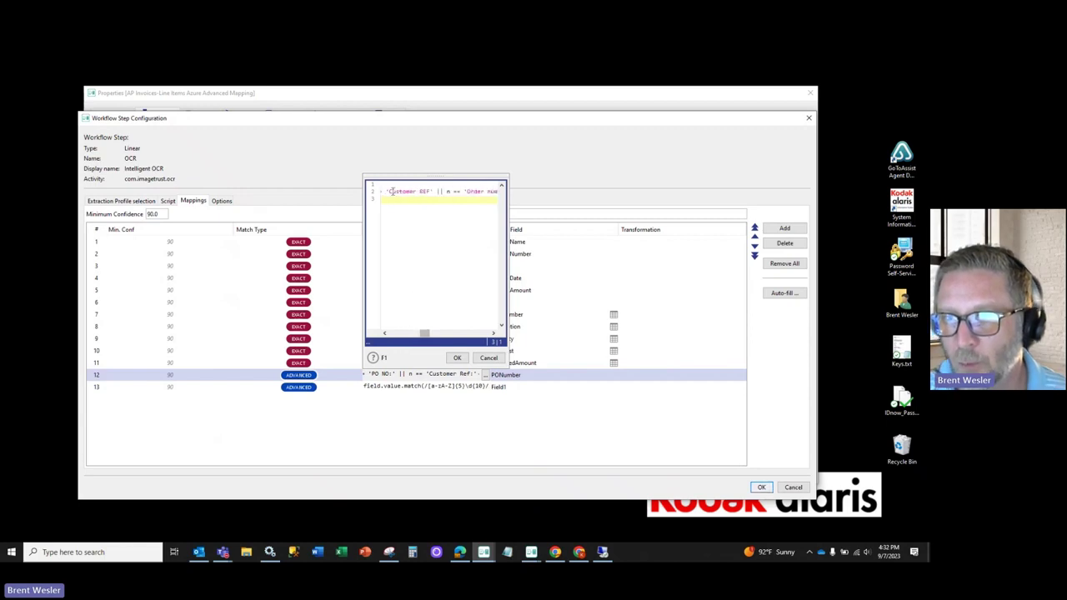
pyautogui.moveTo(389, 192); pyautogui.dragTo(428, 192)
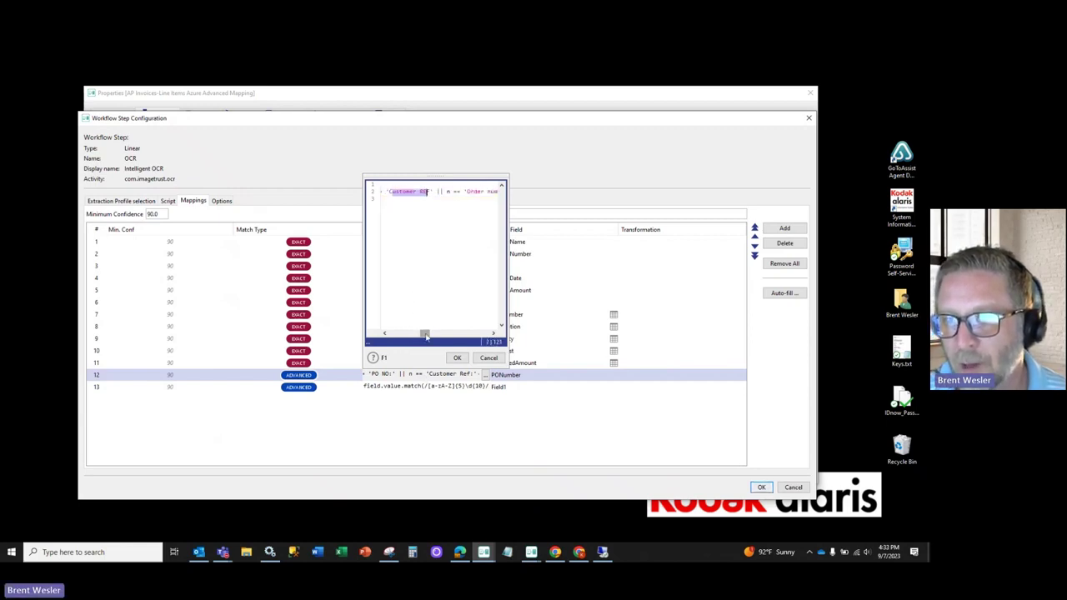
pyautogui.moveTo(425, 336); pyautogui.dragTo(476, 342)
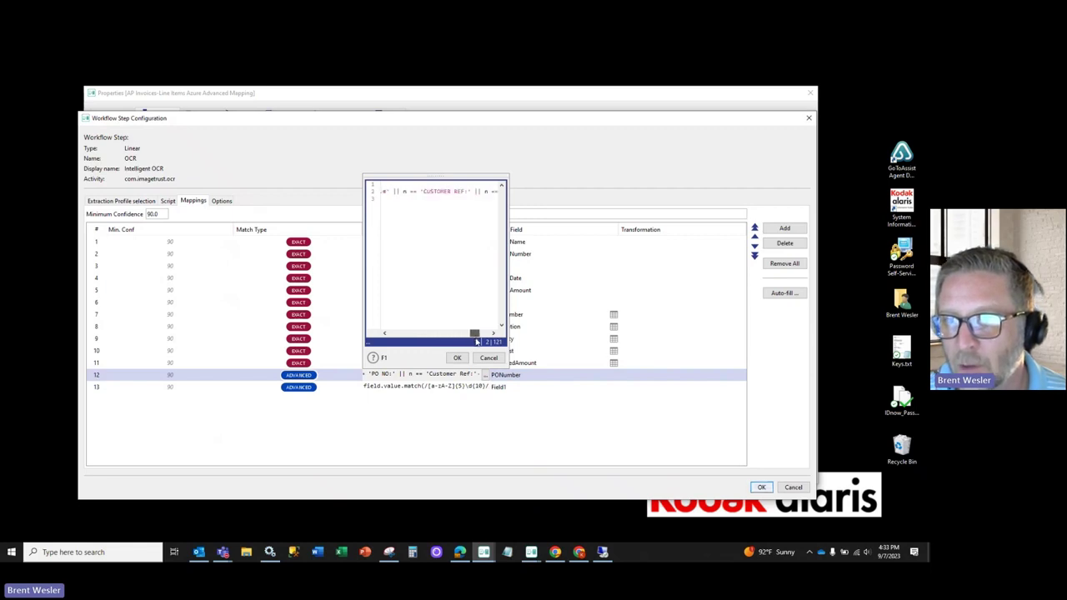
pyautogui.moveTo(422, 192); pyautogui.dragTo(464, 193)
pyautogui.click(467, 193)
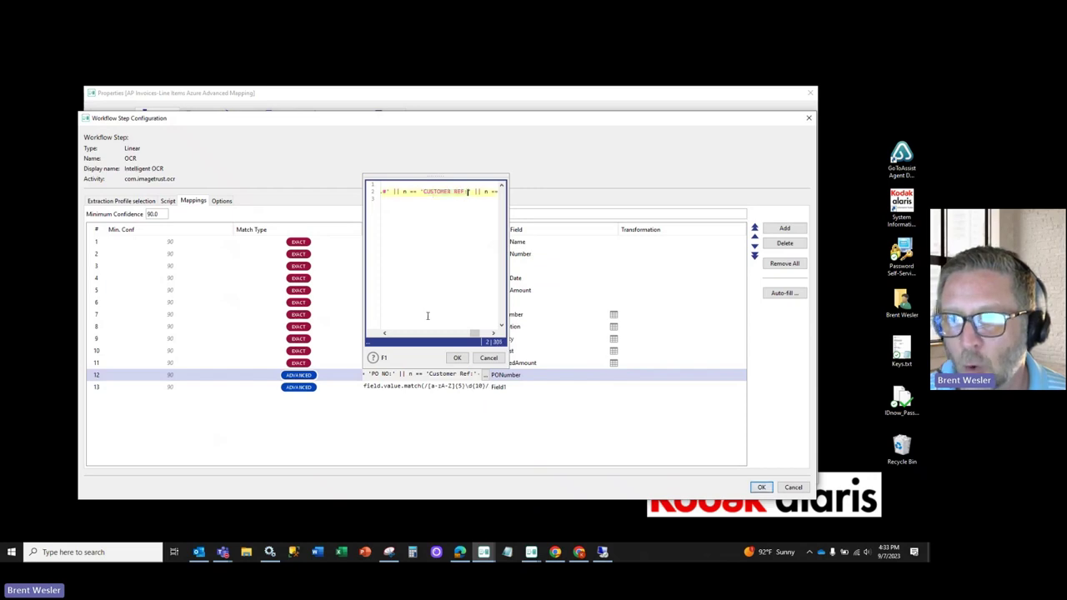
pyautogui.click(487, 359)
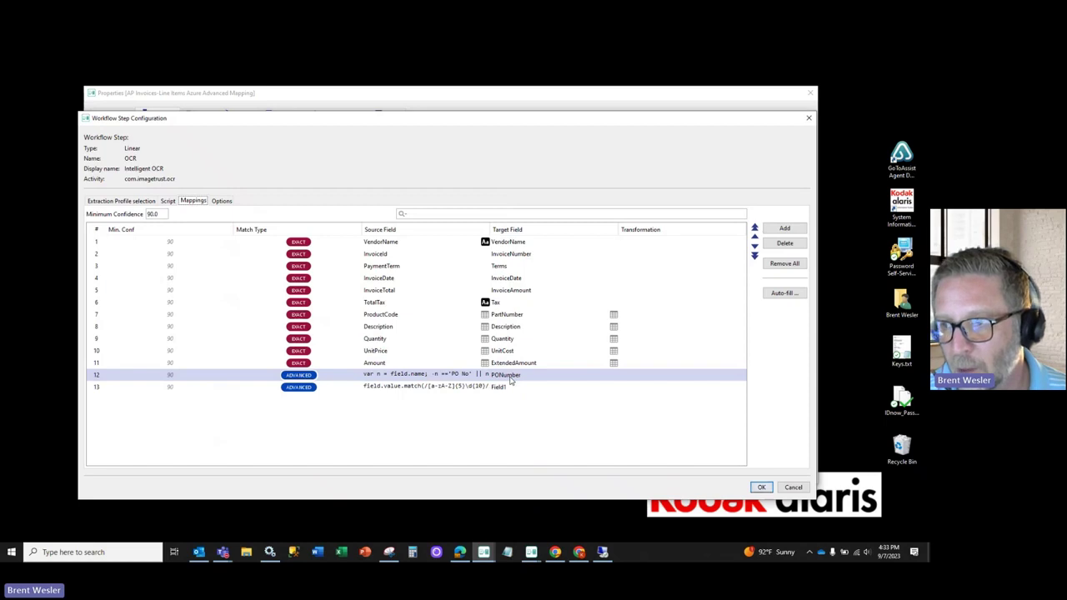
# Close the mapping configuration and job properties without saving, returning to the Info Input web client.
pyautogui.click(794, 487)
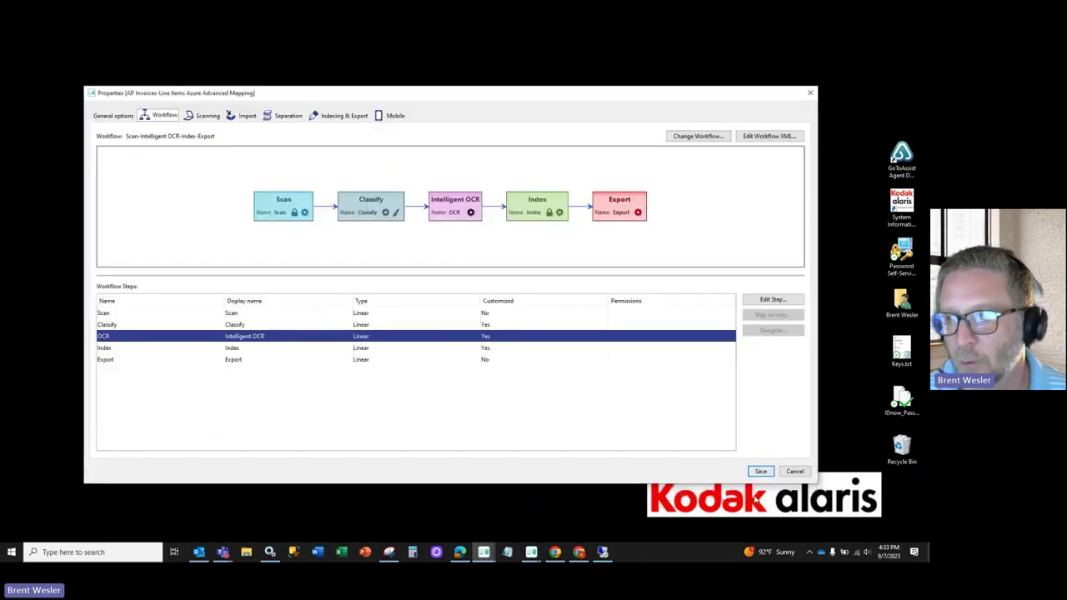
pyautogui.click(794, 471)
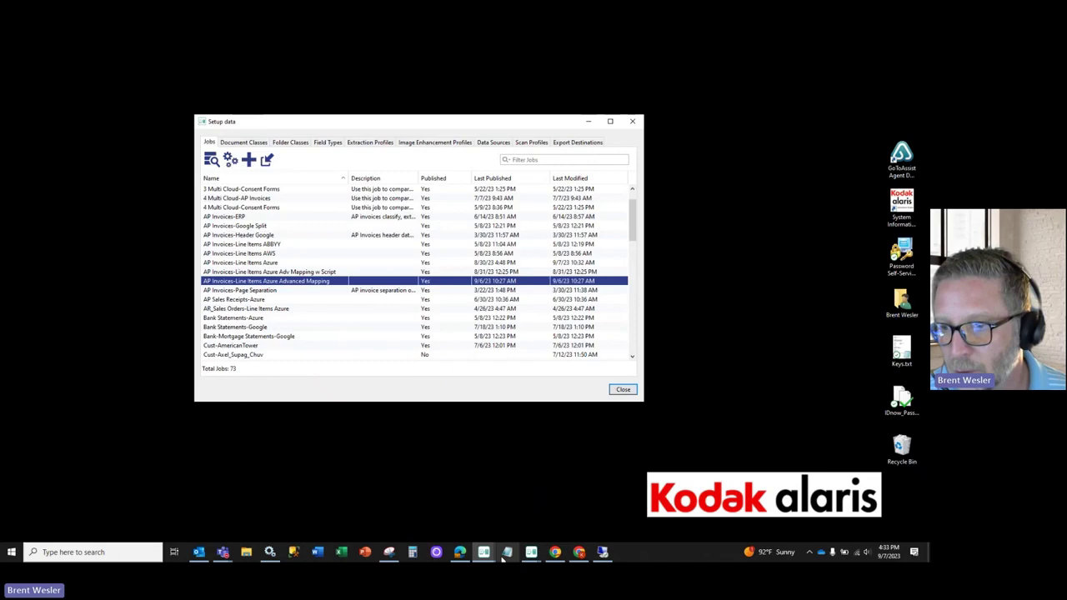
pyautogui.click(555, 551)
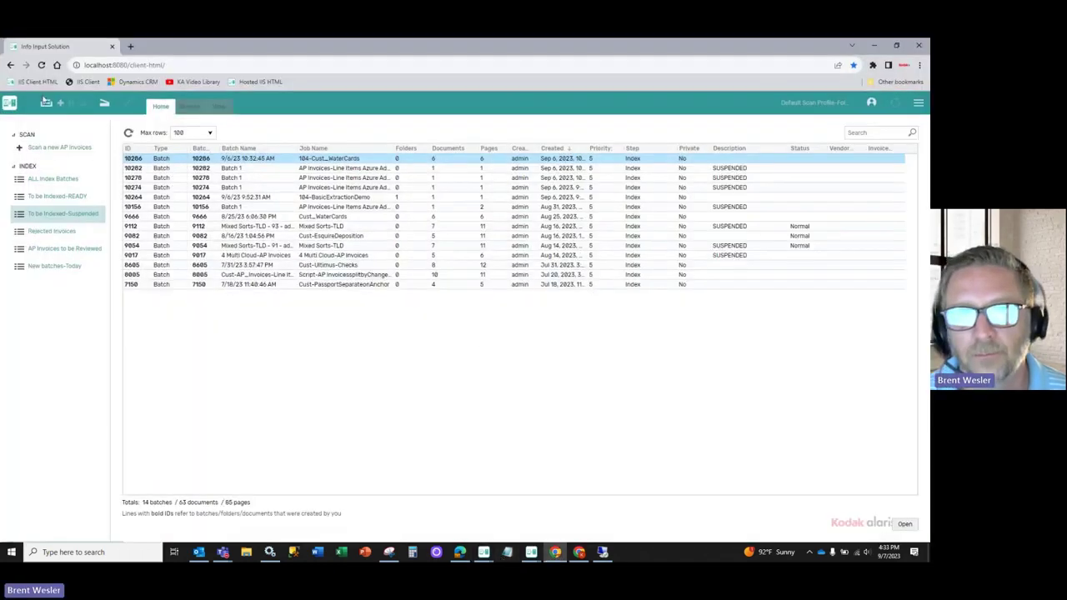
# Create a new batch for the AP Invoices-Line Items Azure Advanced Mapping job.
pyautogui.click(41, 64)
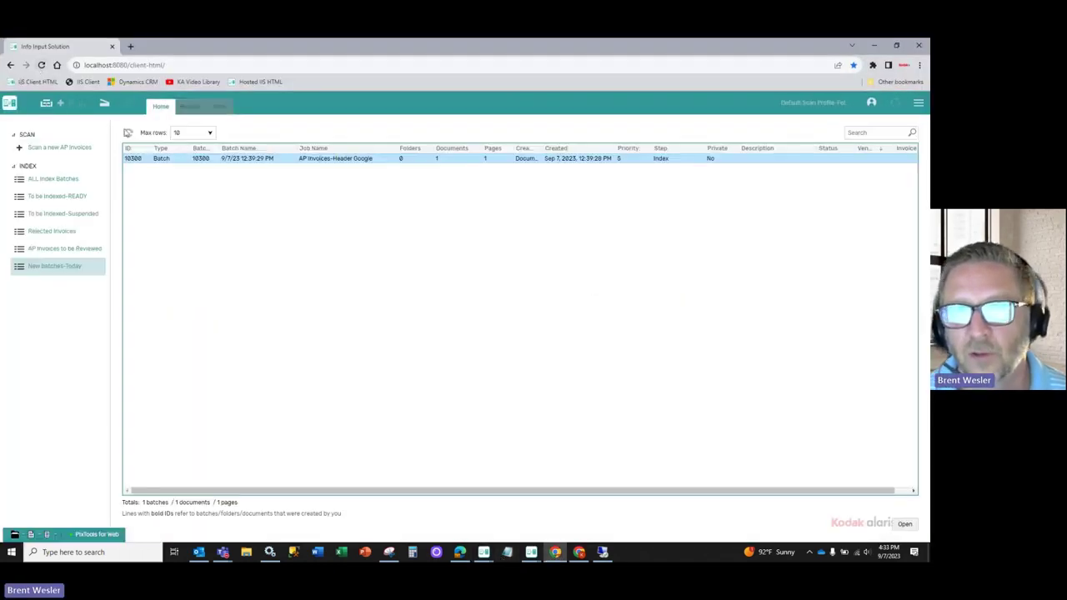
pyautogui.click(46, 102)
pyautogui.click(50, 119)
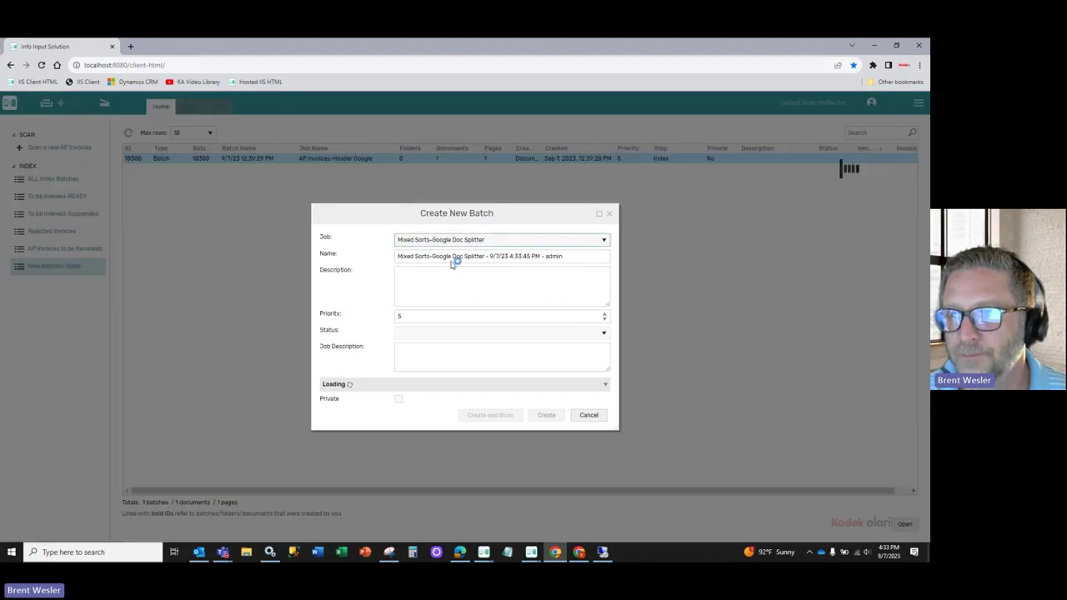
pyautogui.click(462, 242)
pyautogui.scroll(10, 478, 328)
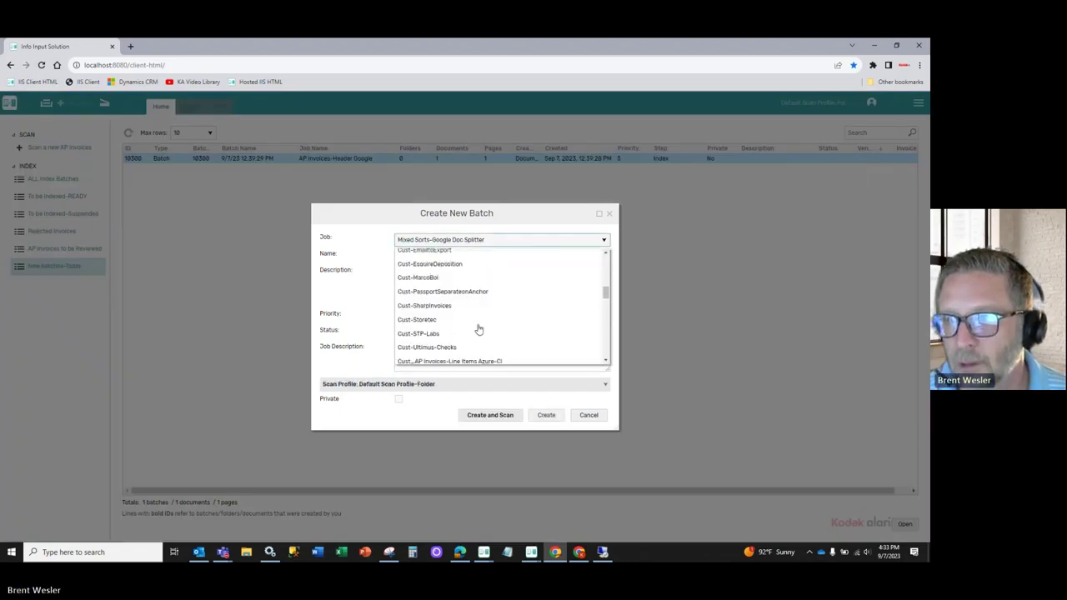
pyautogui.scroll(5, 479, 329)
pyautogui.click(492, 281)
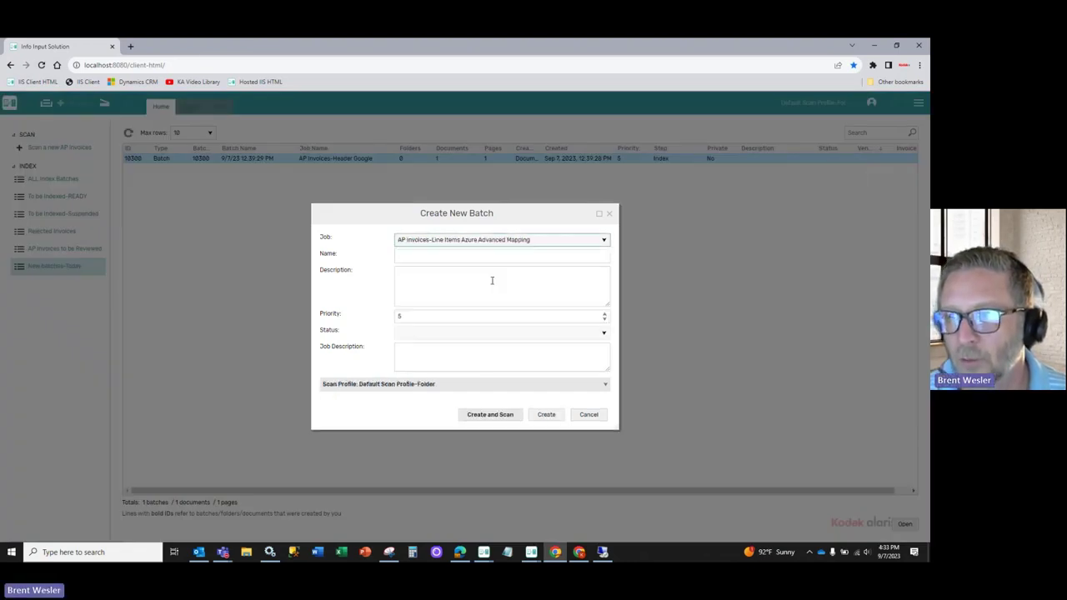
pyautogui.click(491, 415)
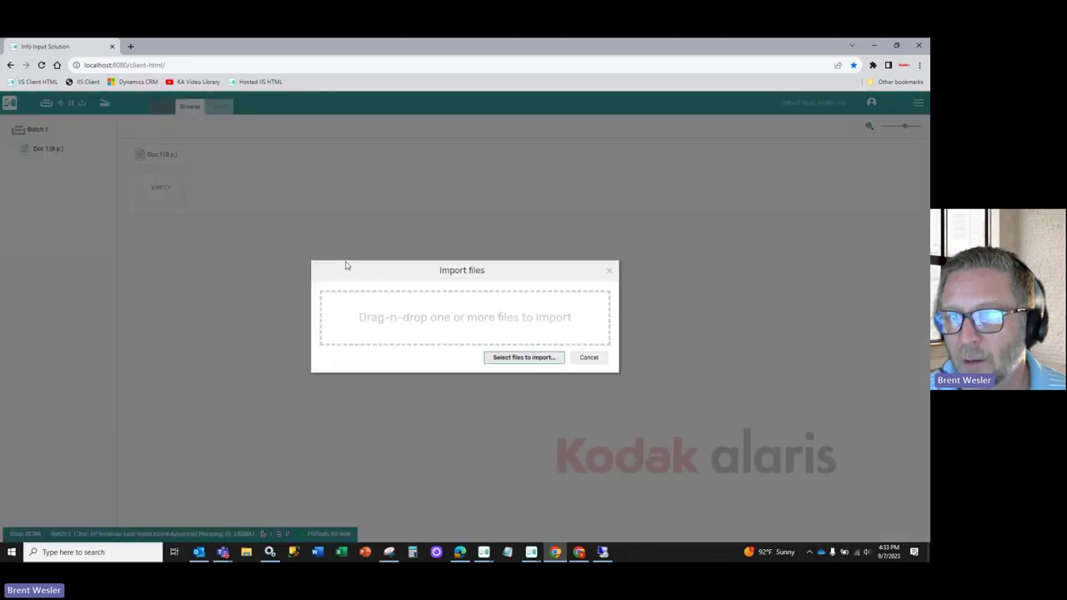
# Import PetSupply_APInvoice_custref.pdf into the batch and close Batch 1.
pyautogui.click(506, 358)
pyautogui.doubleClick(242, 116)
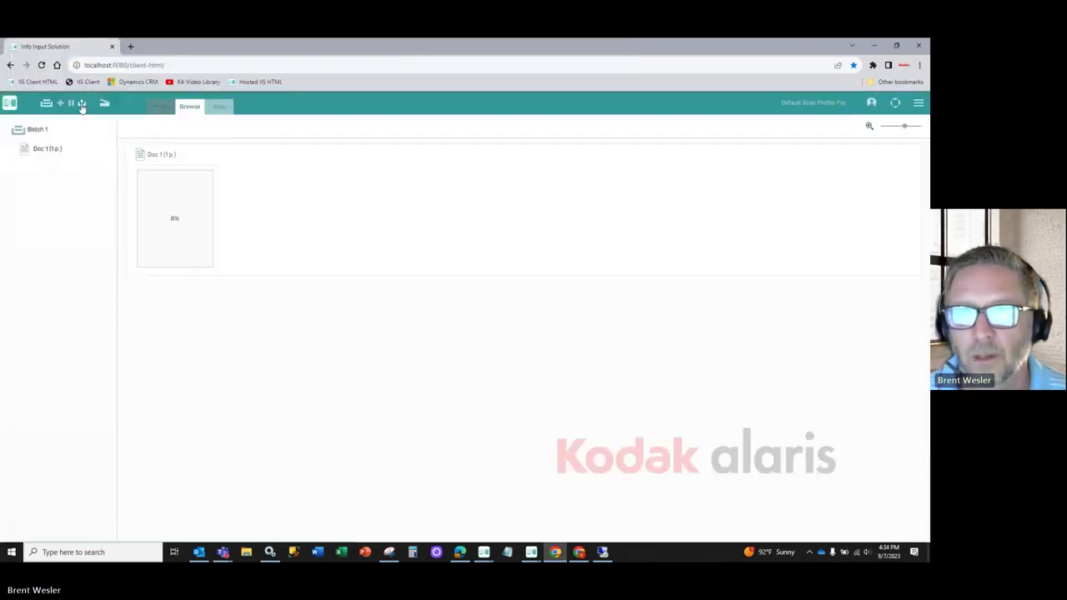
pyautogui.click(83, 105)
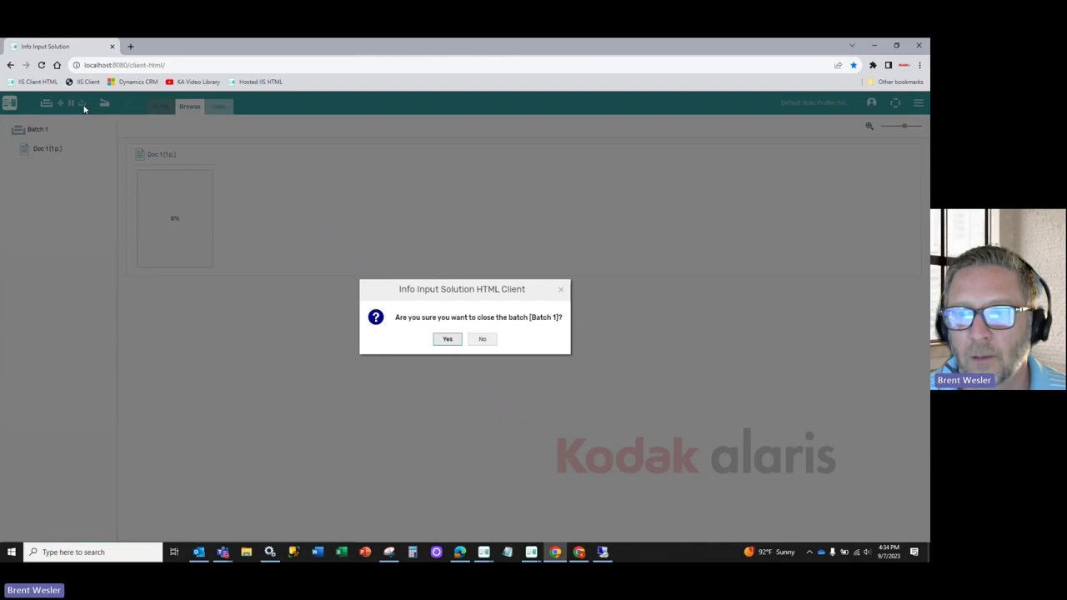
pyautogui.click(447, 339)
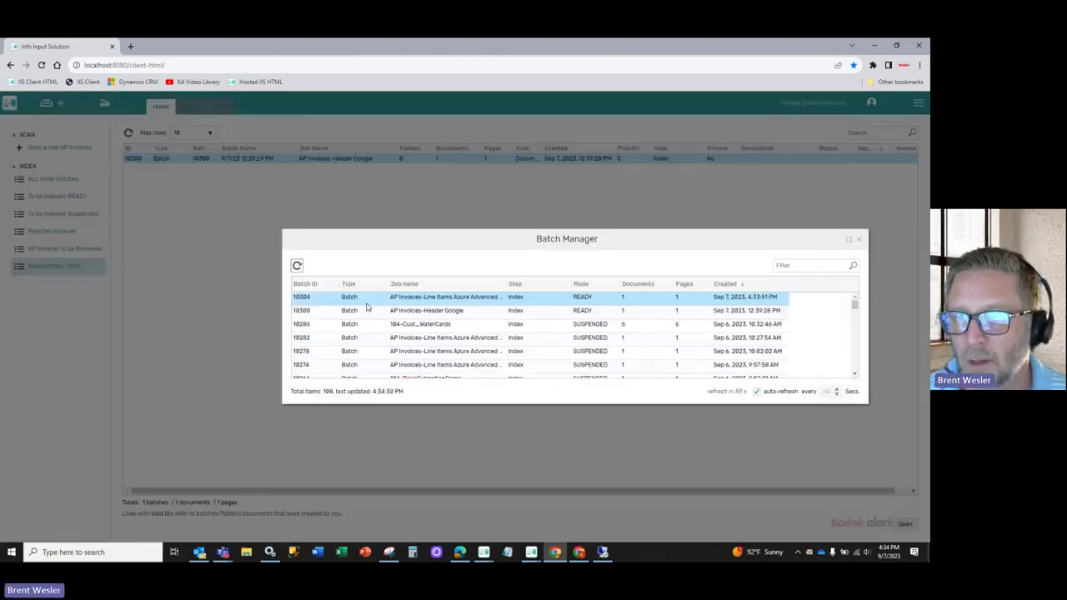
# Open batch 10304 for indexing and confirm PONumber reads 22297556.
pyautogui.rightClick(370, 300)
pyautogui.click(397, 313)
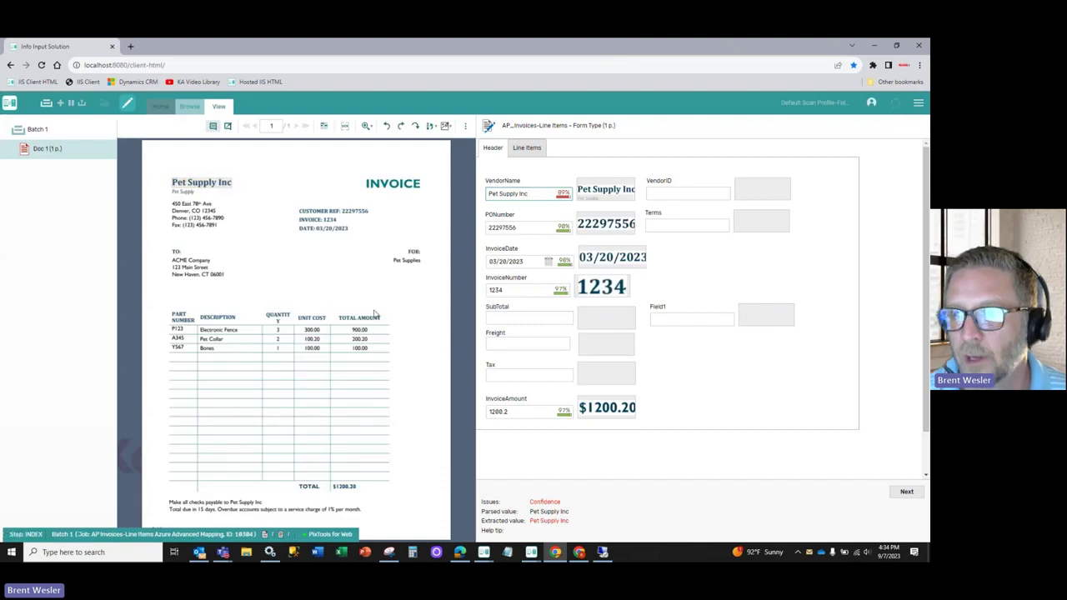
pyautogui.click(528, 228)
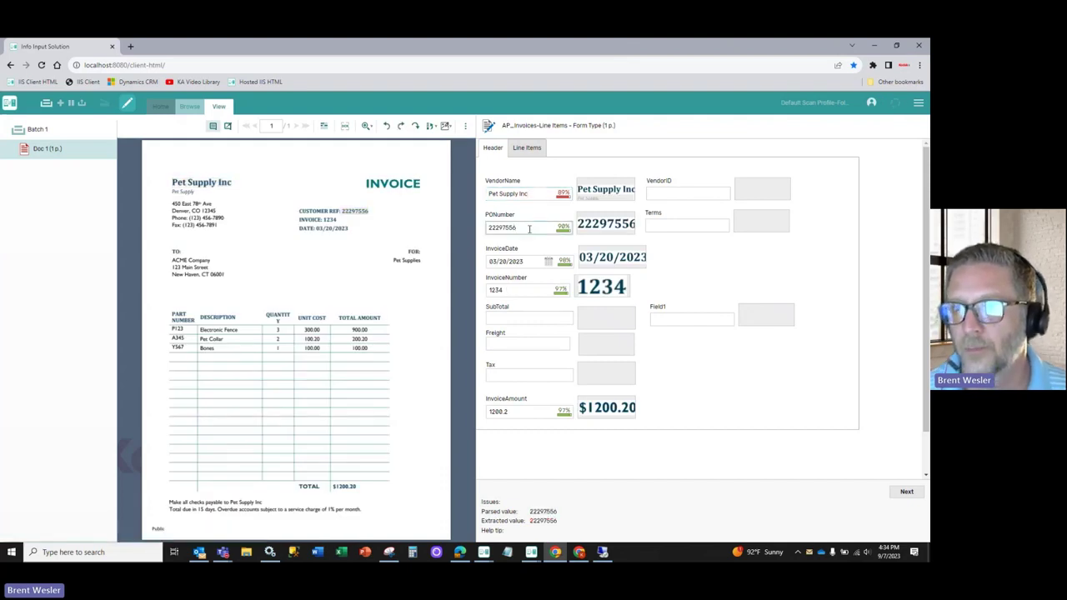